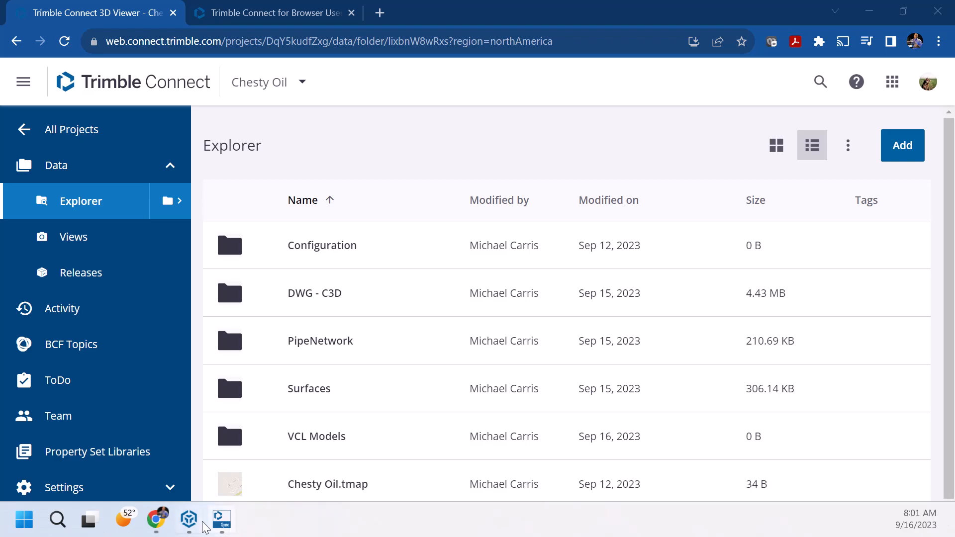
# Step: Switch from Trimble Connect to Trimble Business Center showing the site linework in 3D
pyautogui.click(189, 519)
pyautogui.click(409, 352)
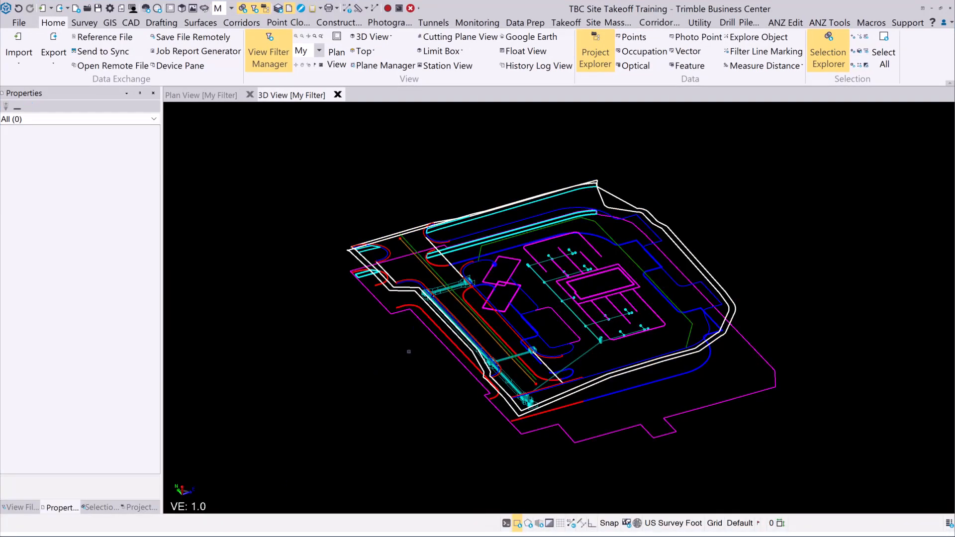
pyautogui.moveTo(537, 345)
pyautogui.mouseDown(button='right')
pyautogui.moveTo(500, 374)
pyautogui.moveTo(407, 329)
pyautogui.moveTo(406, 307)
pyautogui.moveTo(401, 343)
pyautogui.moveTo(539, 324)
pyautogui.moveTo(405, 368)
pyautogui.mouseUp(button='right')
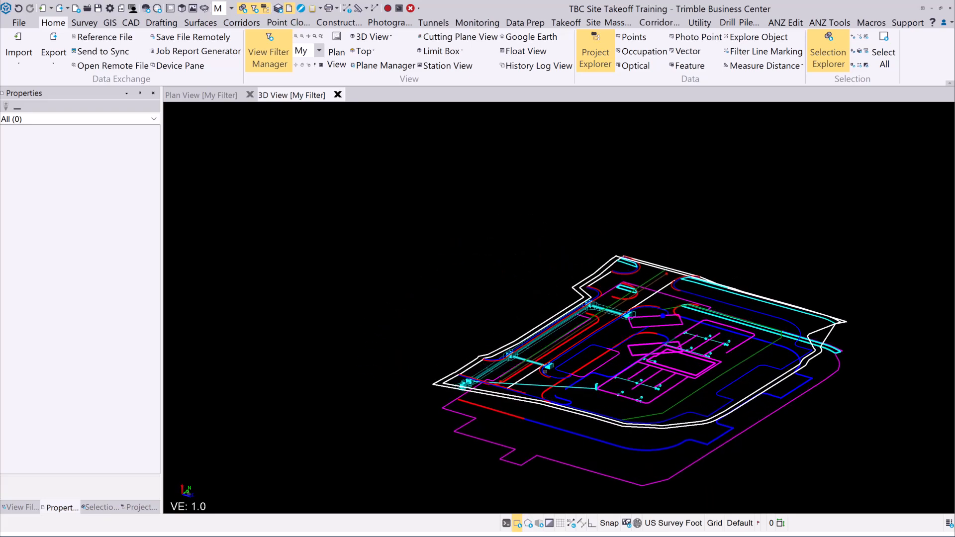
pyautogui.moveTo(607, 335); pyautogui.dragTo(545, 263, button='middle')
pyautogui.moveTo(529, 293)
pyautogui.mouseDown(button='right')
pyautogui.moveTo(637, 301)
pyautogui.moveTo(674, 286)
pyautogui.mouseUp(button='right')
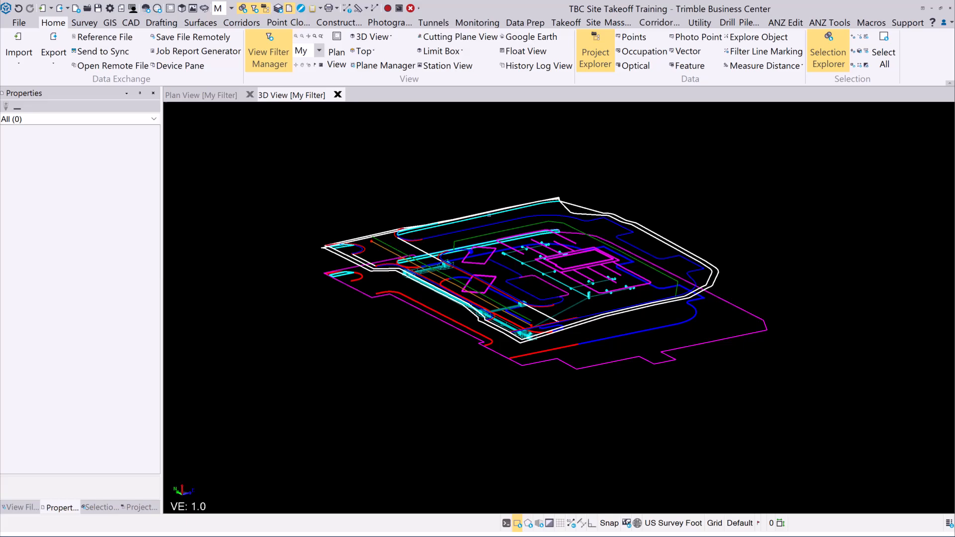
pyautogui.moveTo(501, 263); pyautogui.dragTo(501, 277, button='middle')
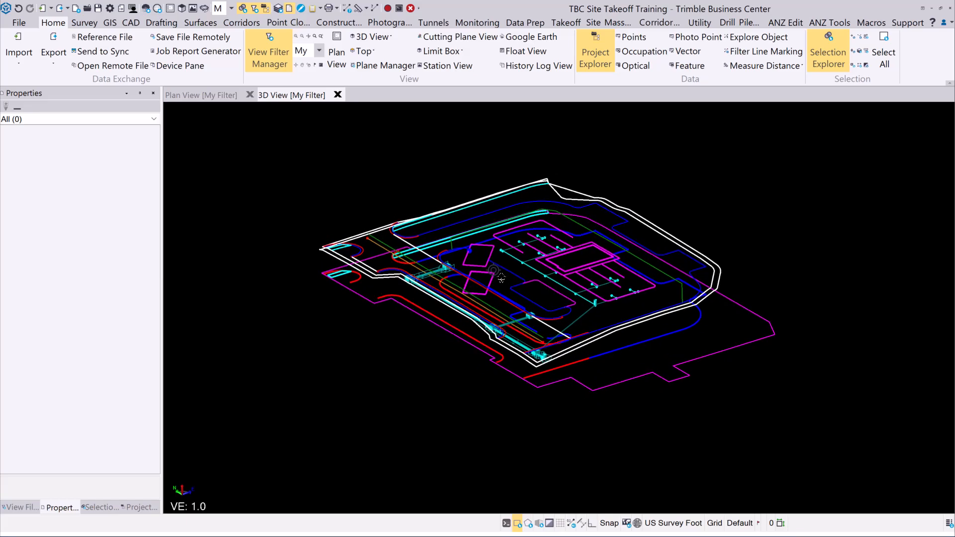
# Step: Start a VCL Project Link export and window-select all 181 site linework objects
pyautogui.click(54, 38)
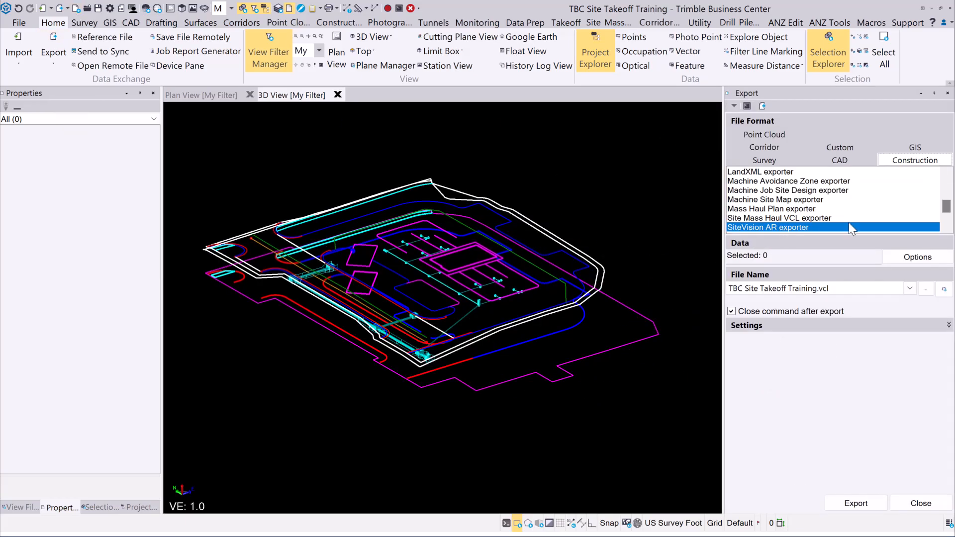
pyautogui.moveTo(947, 208); pyautogui.dragTo(946, 218)
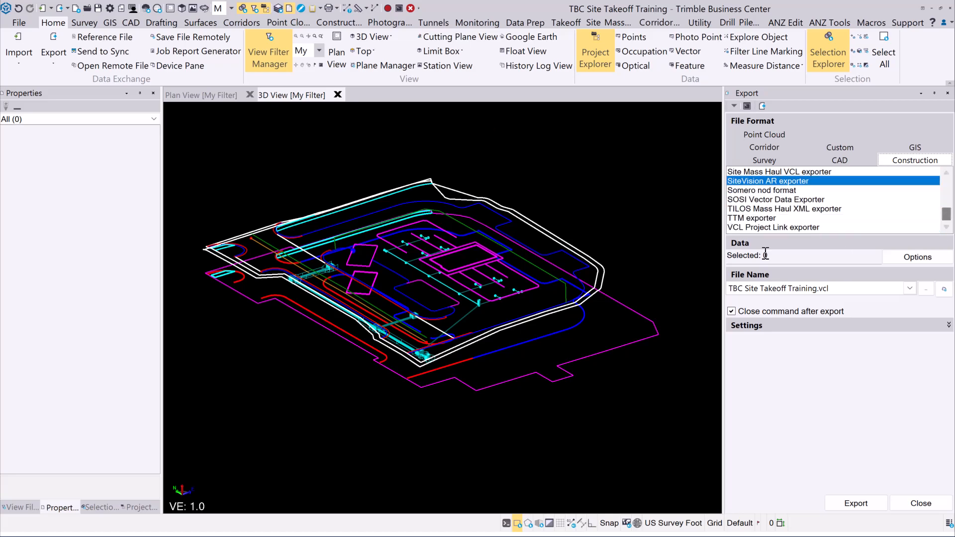
pyautogui.click(768, 228)
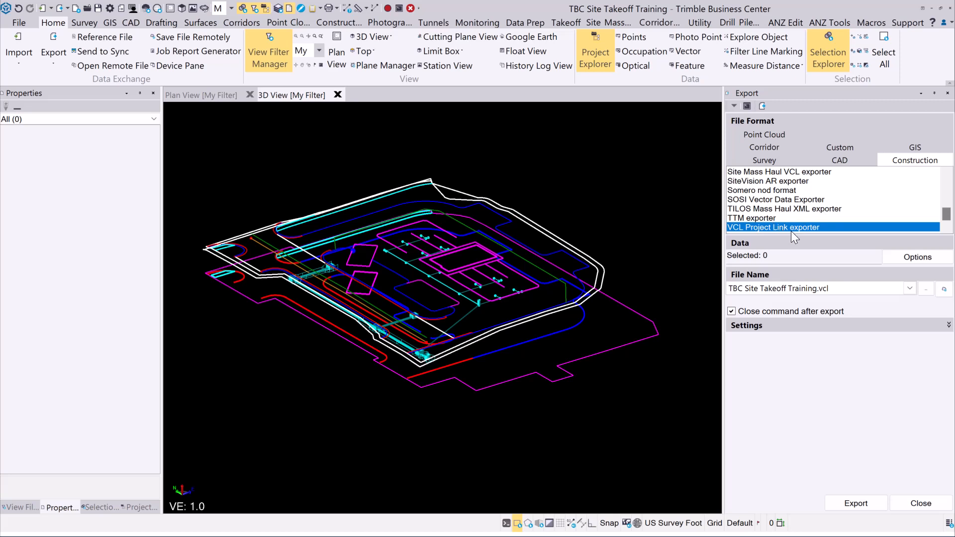
pyautogui.click(773, 255)
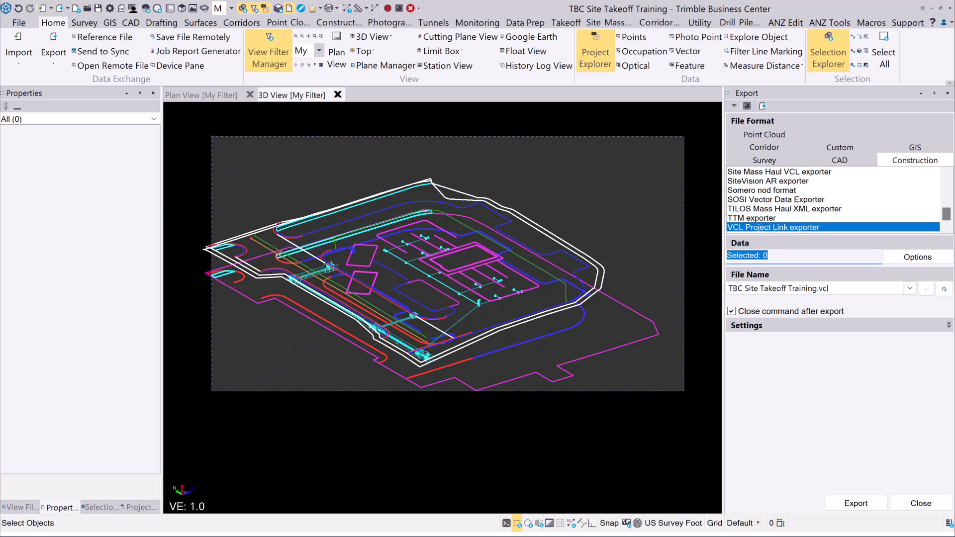
pyautogui.moveTo(212, 137); pyautogui.dragTo(212, 136)
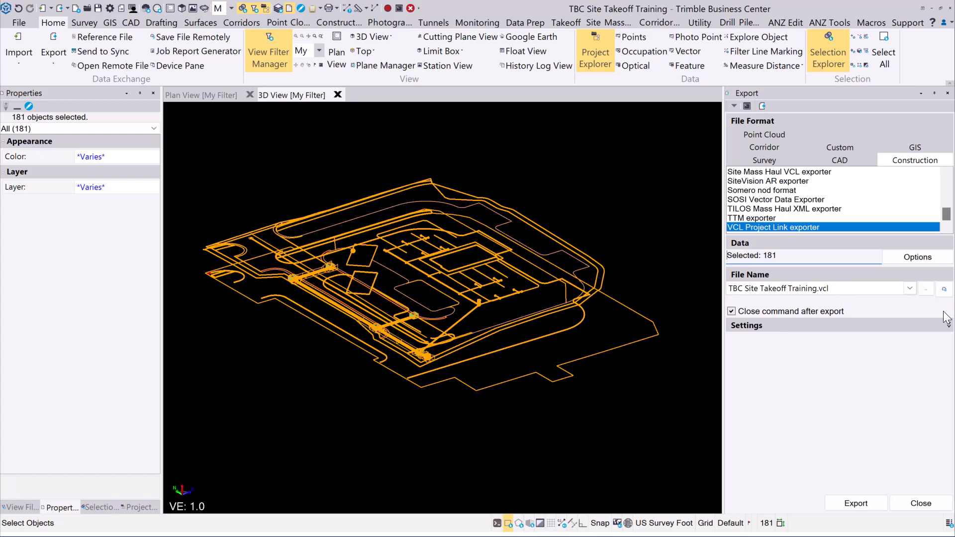
# Step: Save the export remotely to Chesty Oil/VCL Models, naming the file 'Utilities for Stakeout'
pyautogui.click(945, 290)
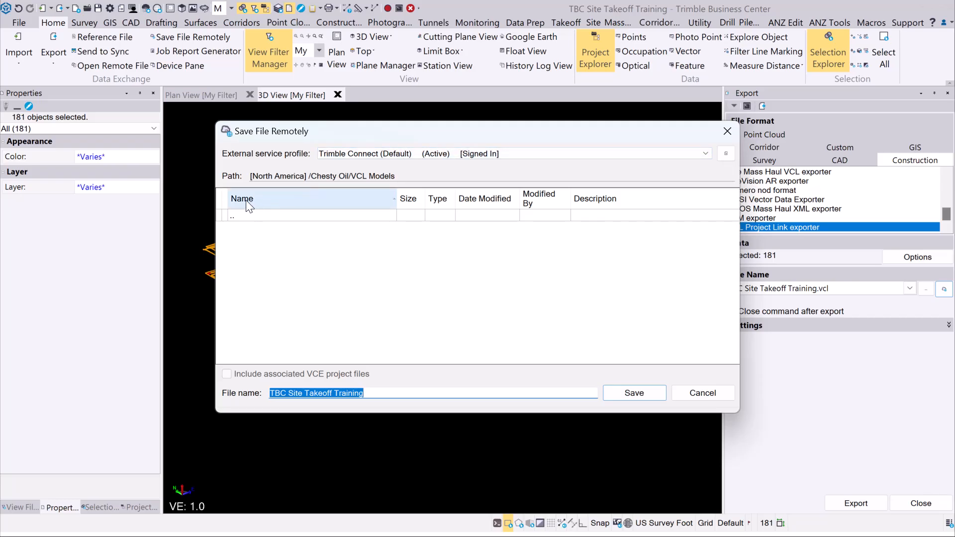
pyautogui.click(236, 215)
pyautogui.doubleClick(231, 217)
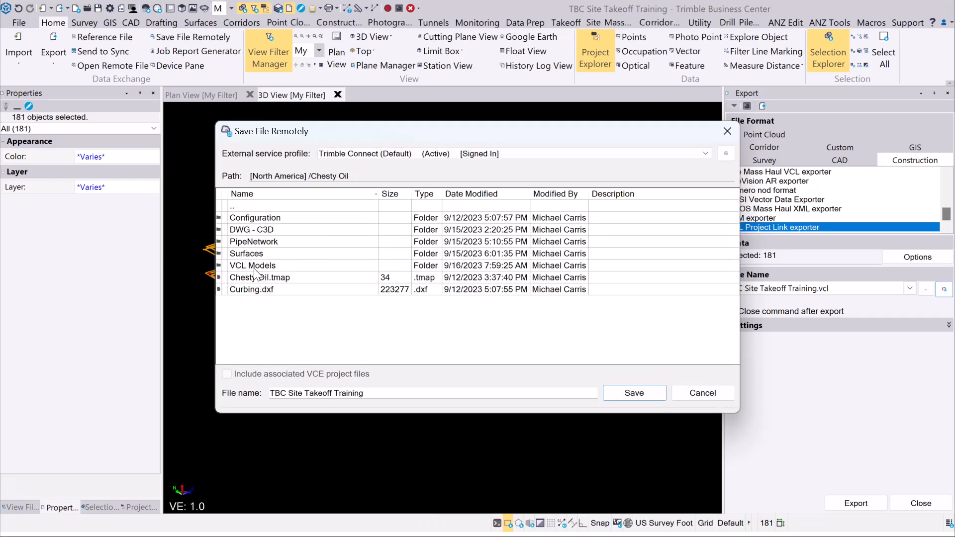
pyautogui.doubleClick(254, 266)
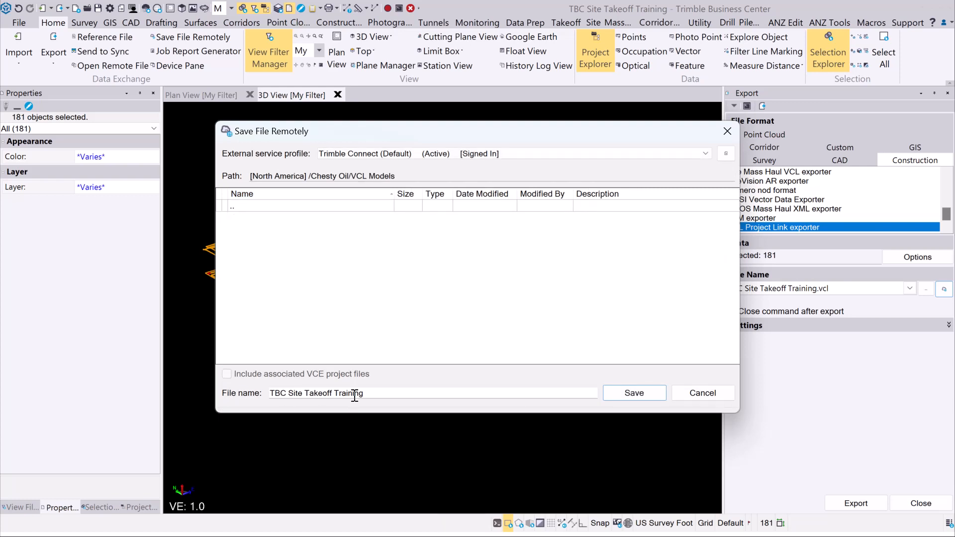
pyautogui.moveTo(367, 394); pyautogui.dragTo(234, 380)
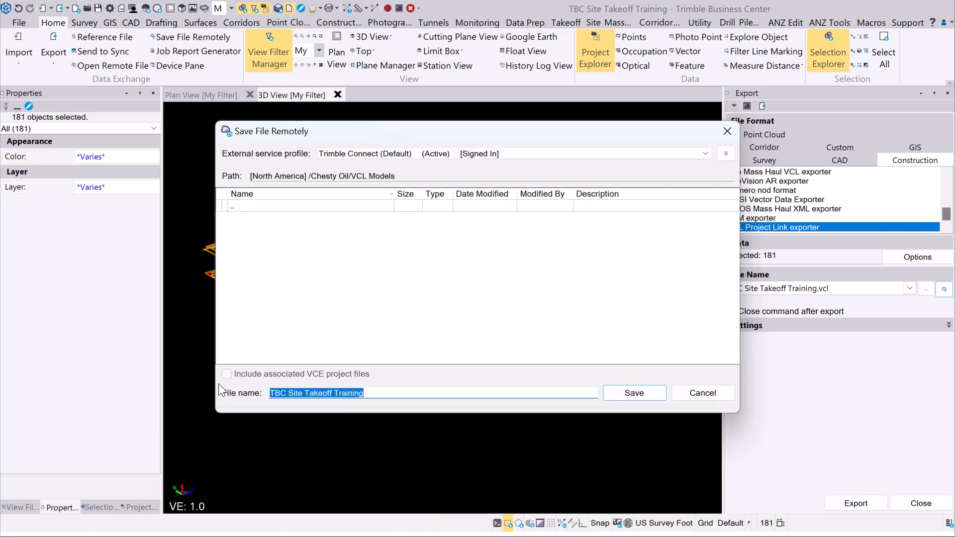
pyautogui.write('Utili')
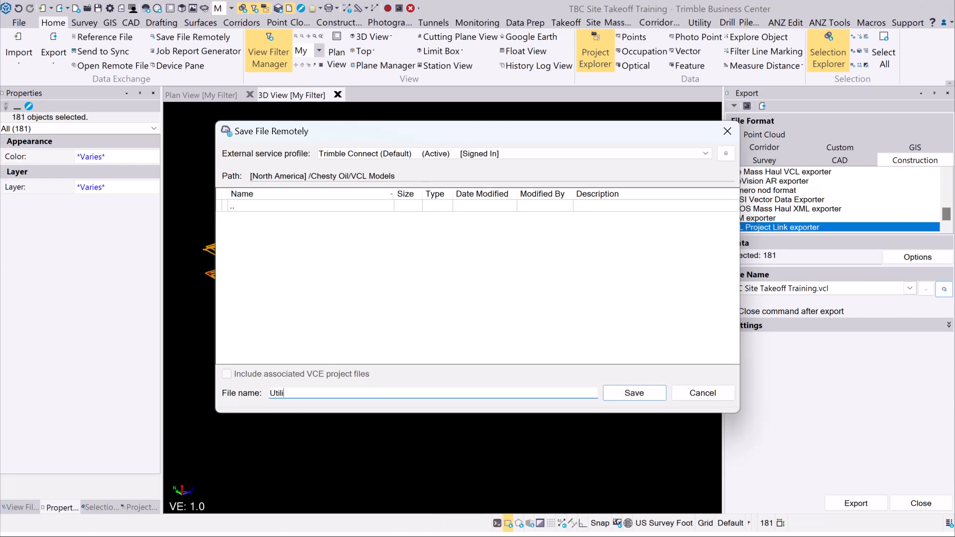
pyautogui.write('ties for Stakeout')
# Step: Export the VCL as Utilities for Stakeout, then choose the SiteVision AR exporter
pyautogui.click(649, 393)
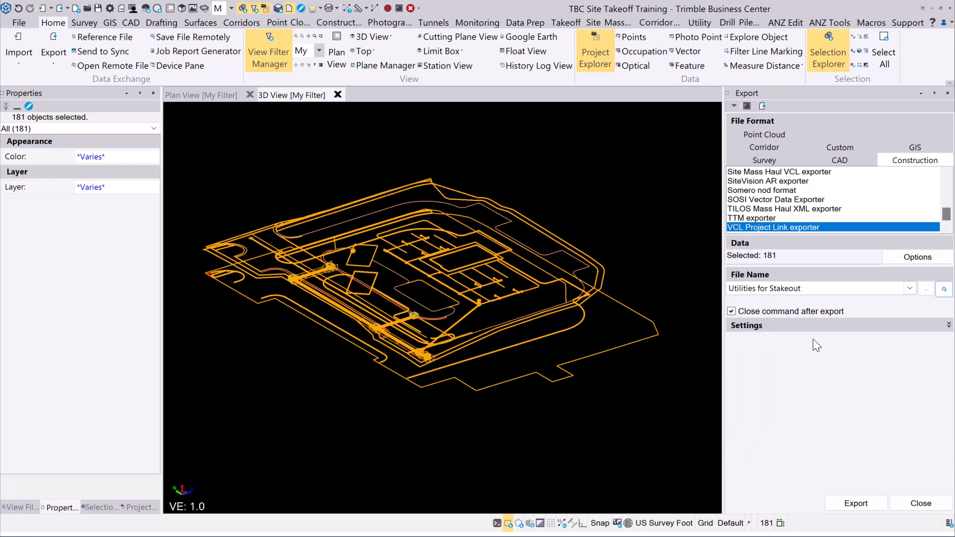
pyautogui.click(864, 504)
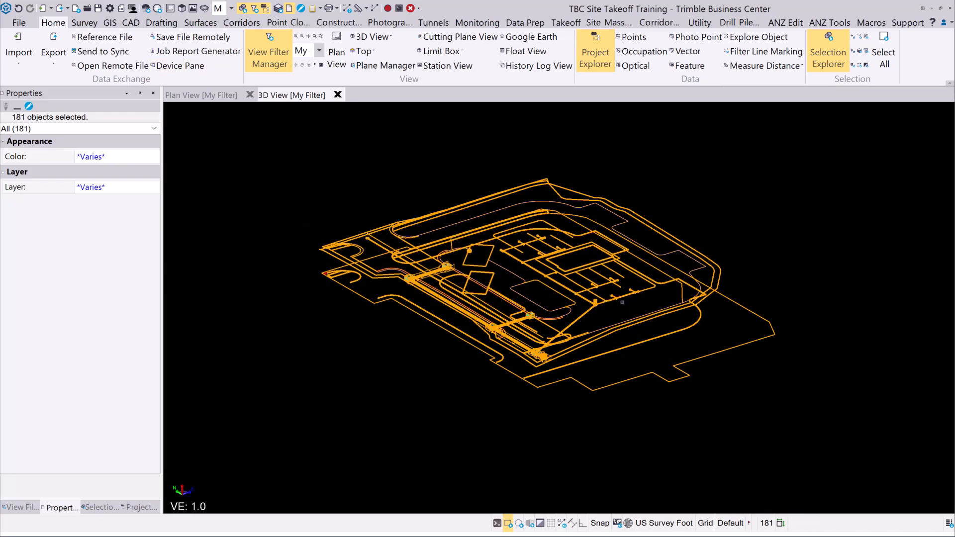
pyautogui.click(54, 37)
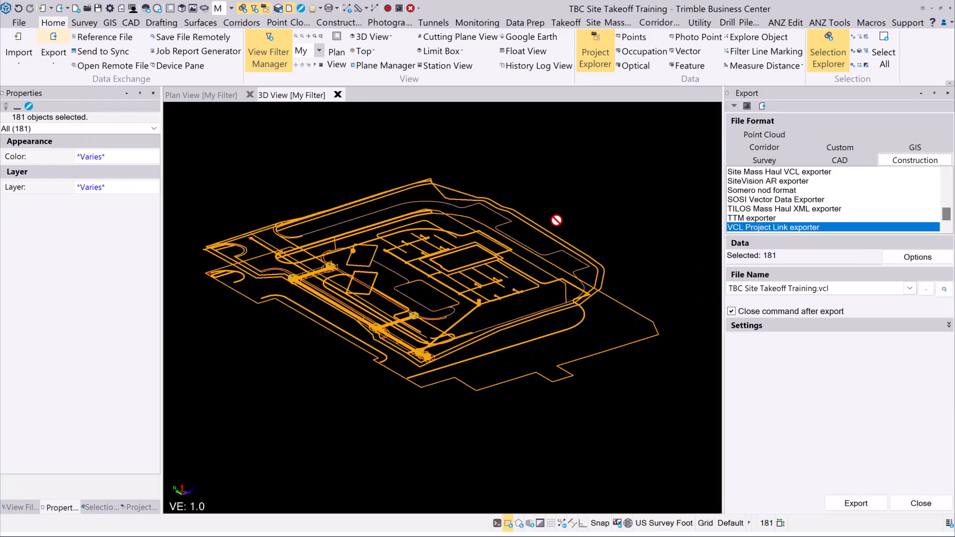
pyautogui.click(779, 183)
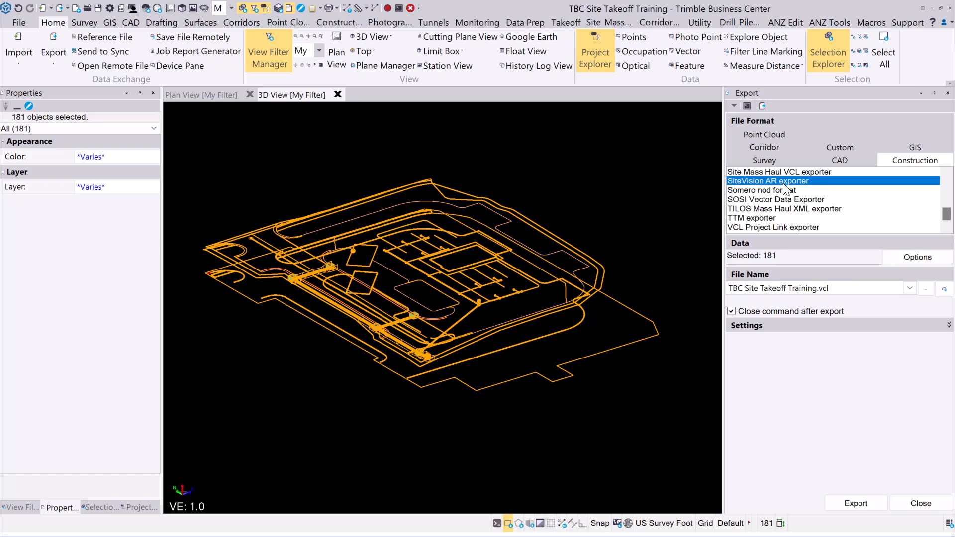
# Step: Export the SiteVision AR data as 'Utilites for Collaboration' to the VCL Models folder
pyautogui.click(944, 290)
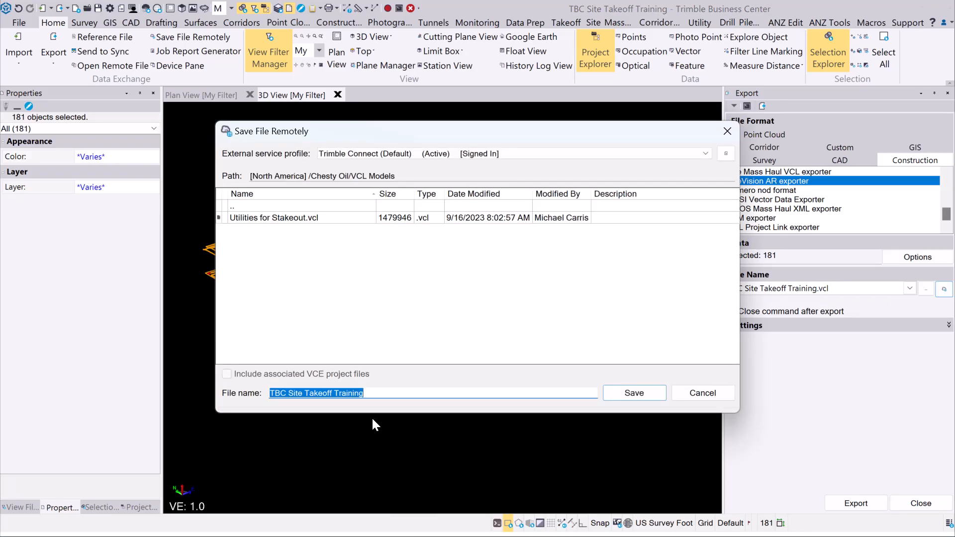
pyautogui.write('Util')
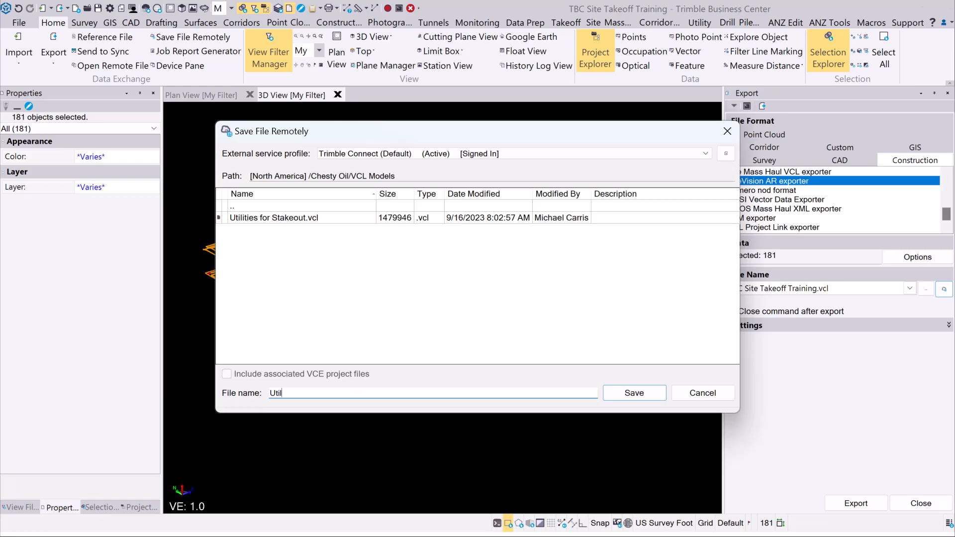
pyautogui.write('ites for Collaboration')
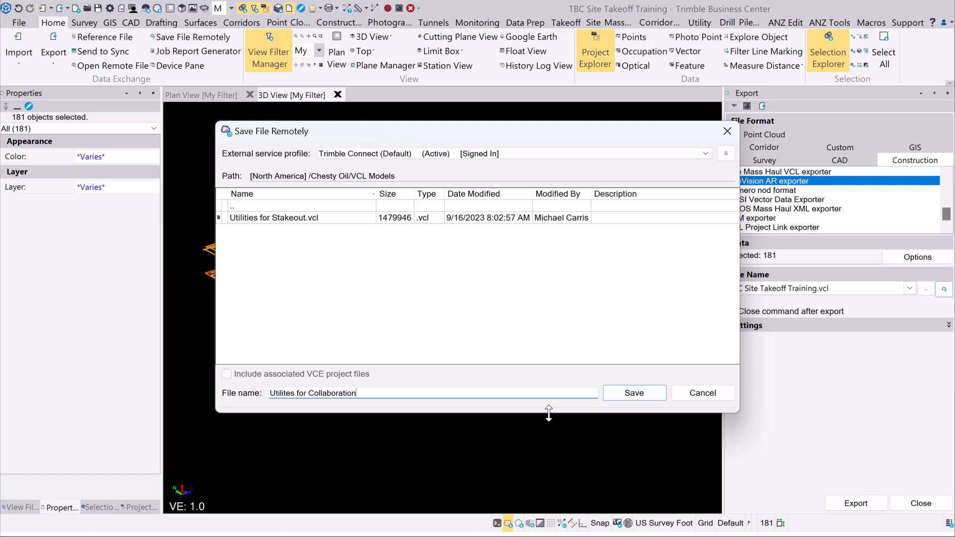
pyautogui.click(634, 393)
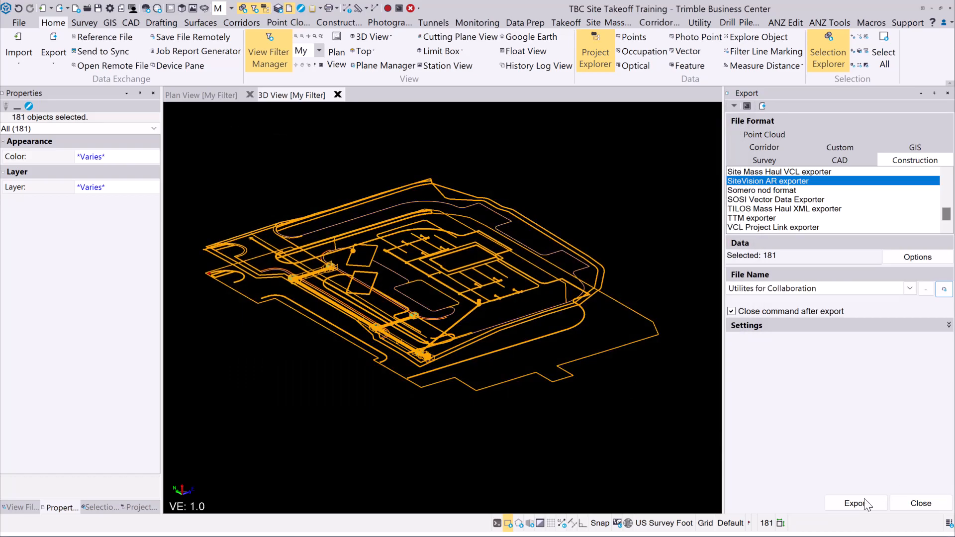
pyautogui.click(856, 502)
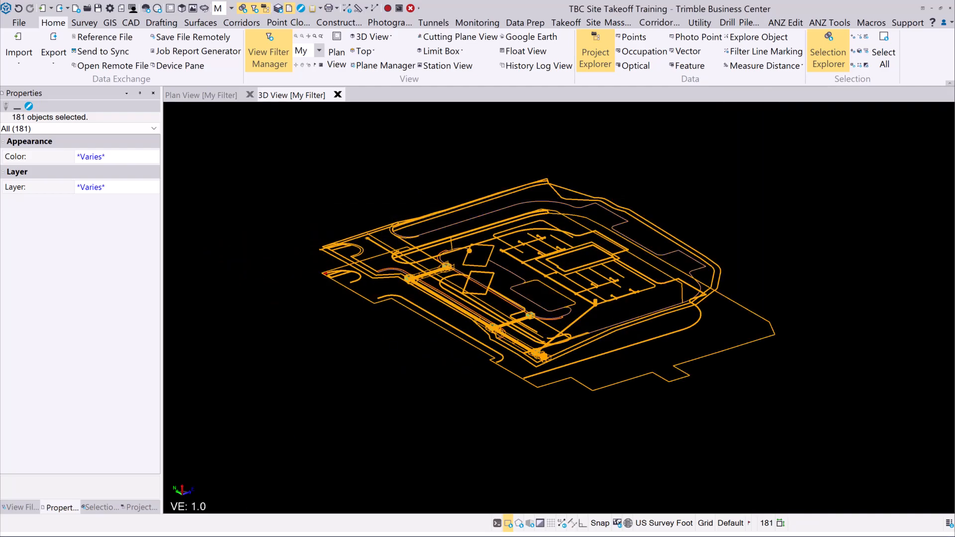
# Step: In Trimble Connect, open VCL Models and show details for Utilities for Stakeout.vcl
pyautogui.moveTo(192, 525)
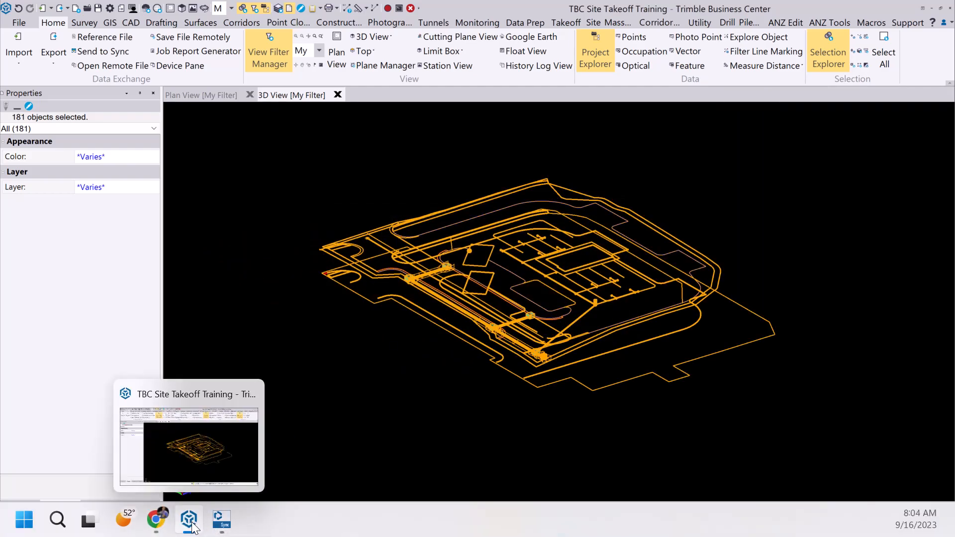
pyautogui.click(156, 520)
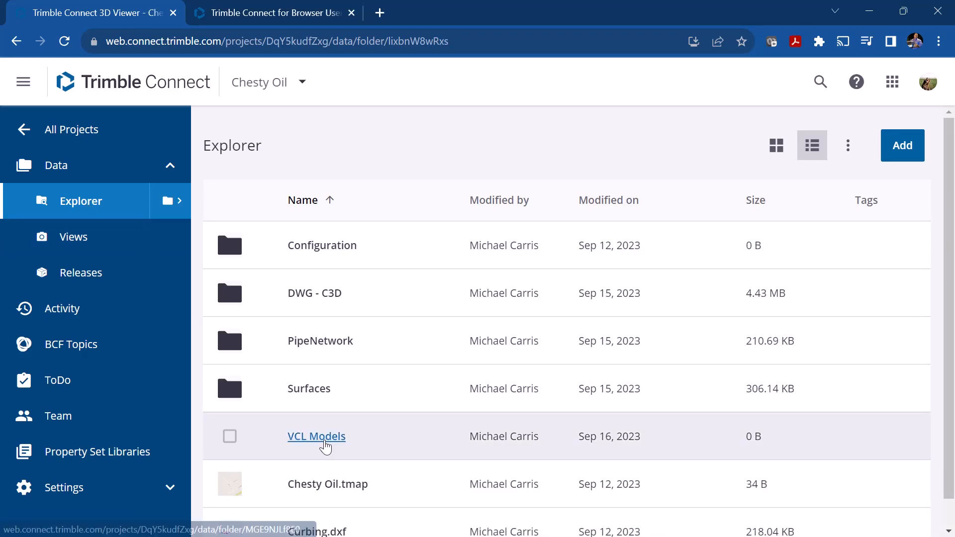
pyautogui.click(325, 438)
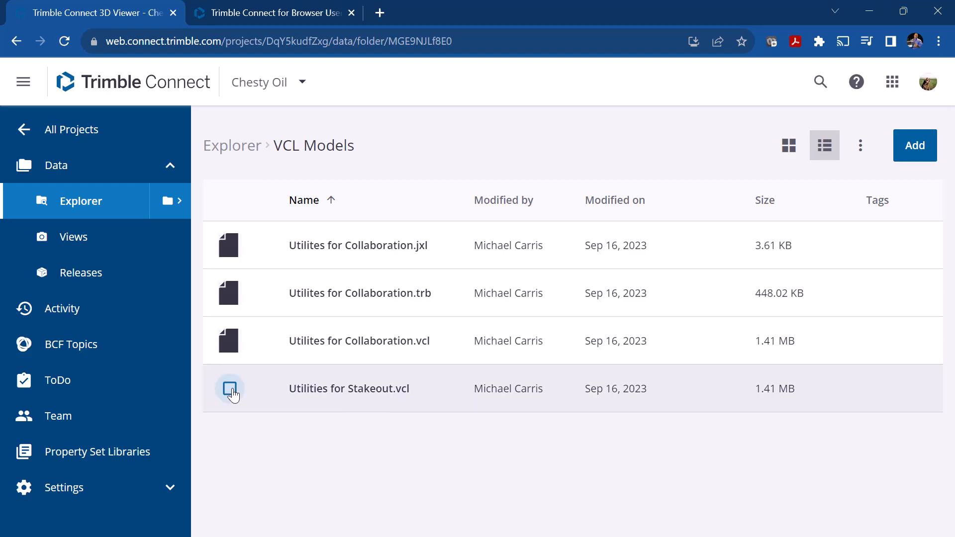
pyautogui.click(230, 389)
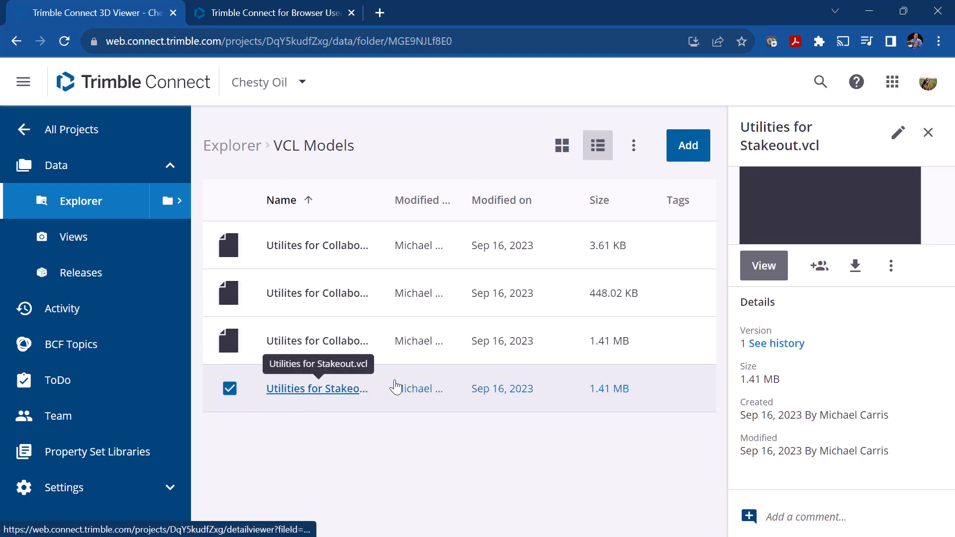
# Step: Try viewing Utilities for Stakeout.vcl, return to Explorer, and open Utilites for Collaboration.trb
pyautogui.click(776, 265)
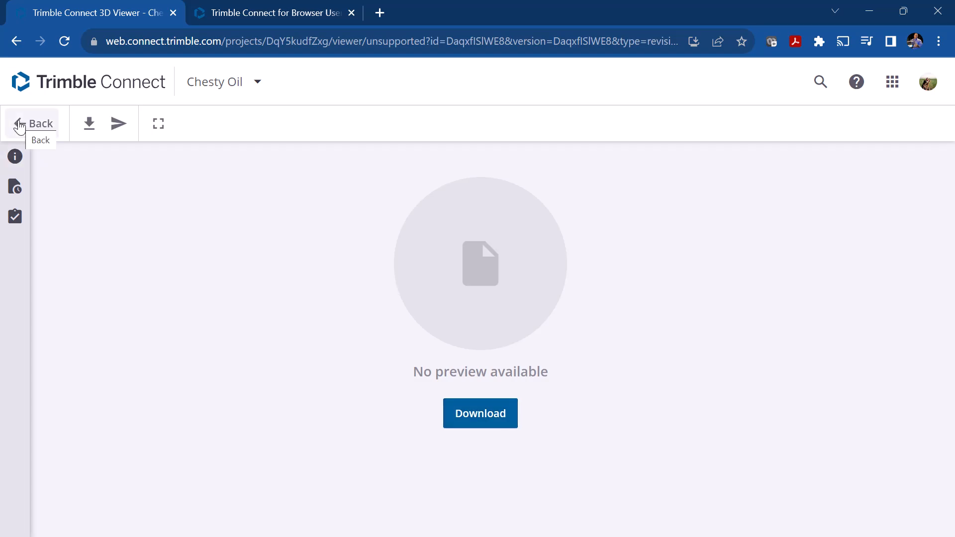
pyautogui.moveTo(19, 127)
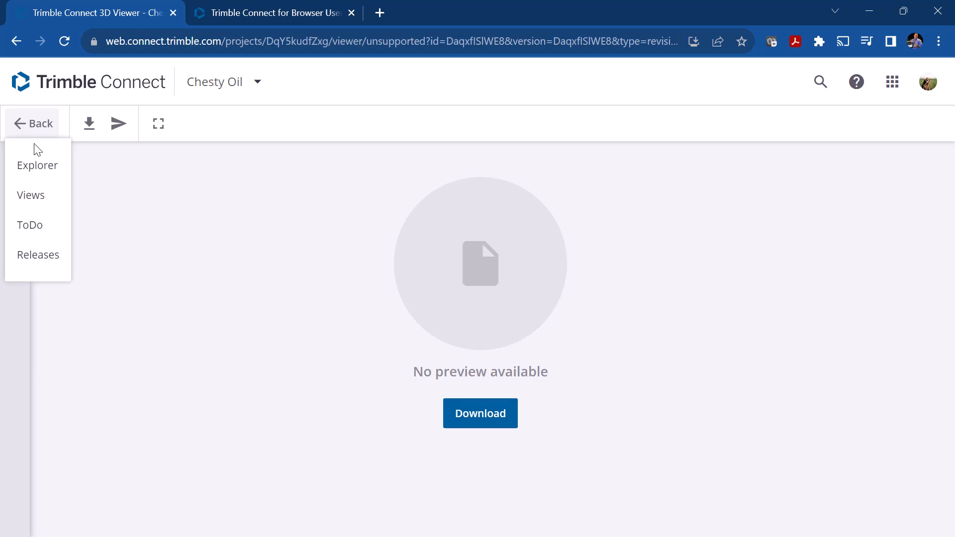
pyautogui.click(31, 167)
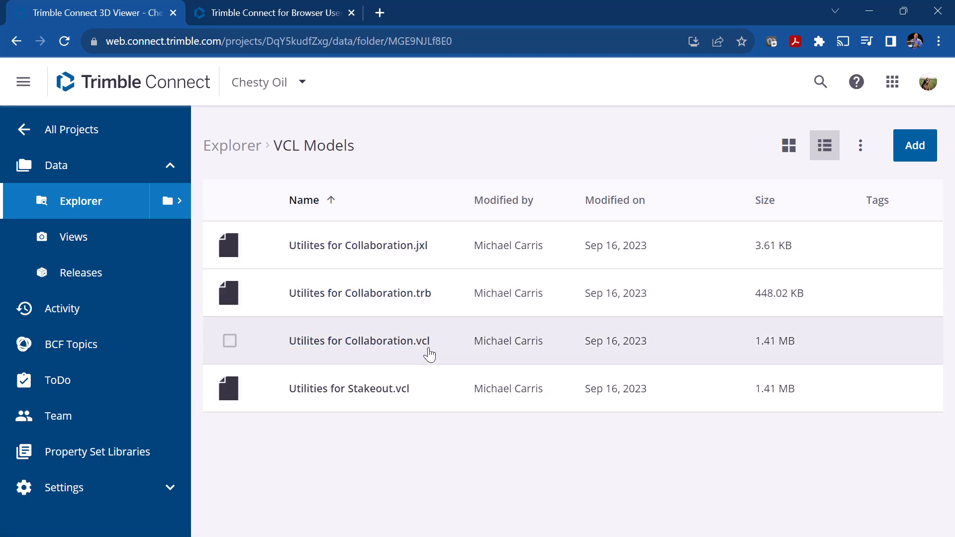
pyautogui.click(306, 299)
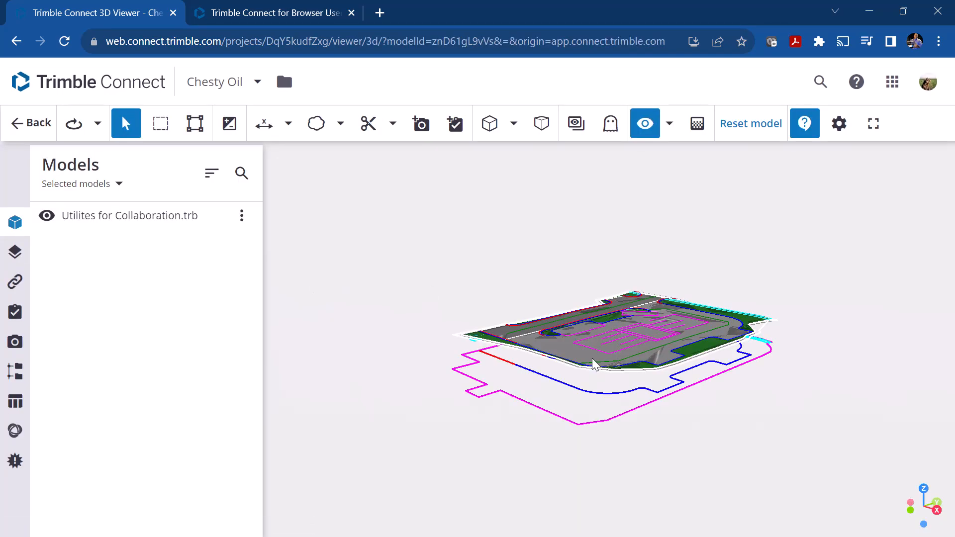
# Step: Orbit, tilt and zoom the Utilites for Collaboration site model, selecting then clearing its objects
pyautogui.moveTo(592, 364); pyautogui.dragTo(661, 322)
pyautogui.moveTo(520, 382); pyautogui.dragTo(481, 411)
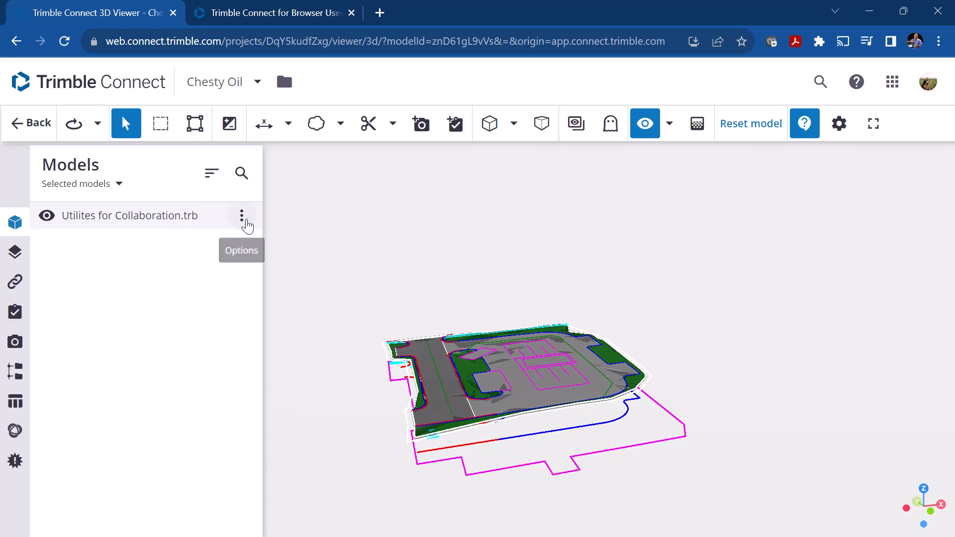
pyautogui.click(241, 216)
pyautogui.click(108, 221)
pyautogui.click(108, 221)
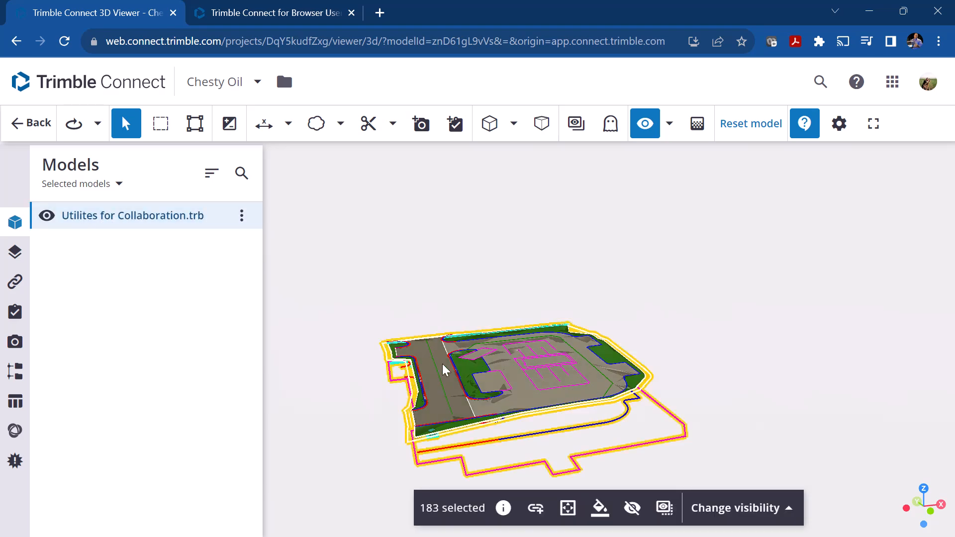
pyautogui.scroll(2, 471, 415)
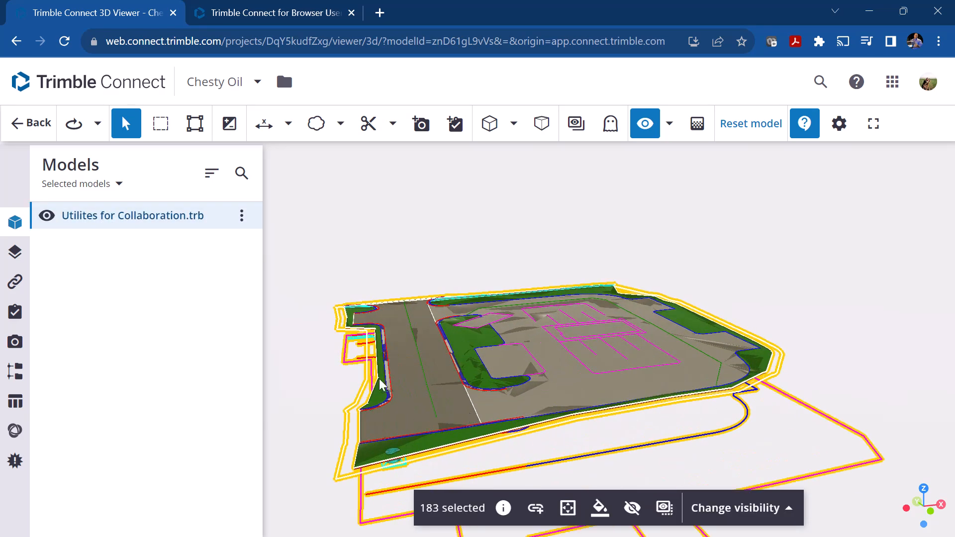
pyautogui.click(392, 222)
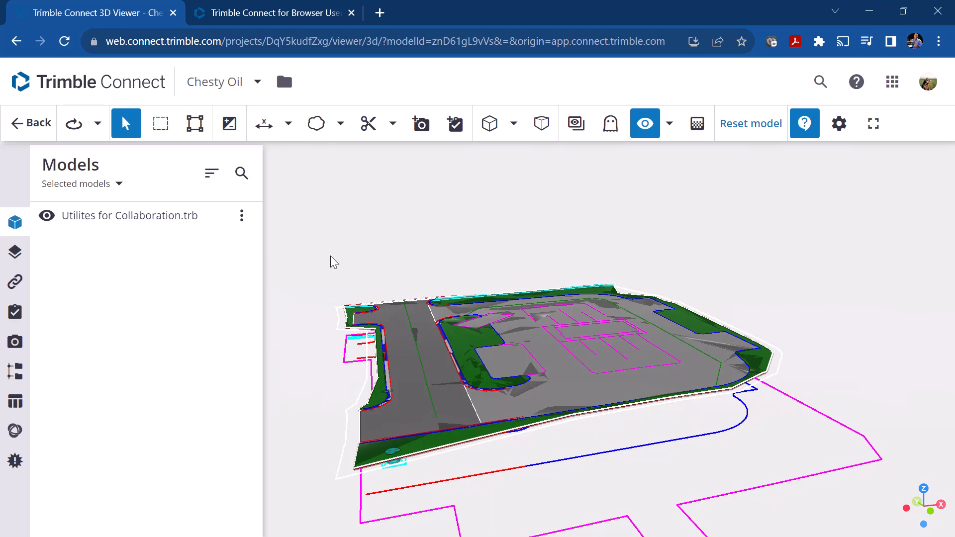
pyautogui.moveTo(506, 396); pyautogui.dragTo(496, 312)
pyautogui.moveTo(493, 260); pyautogui.dragTo(506, 277)
pyautogui.moveTo(488, 375); pyautogui.dragTo(487, 360)
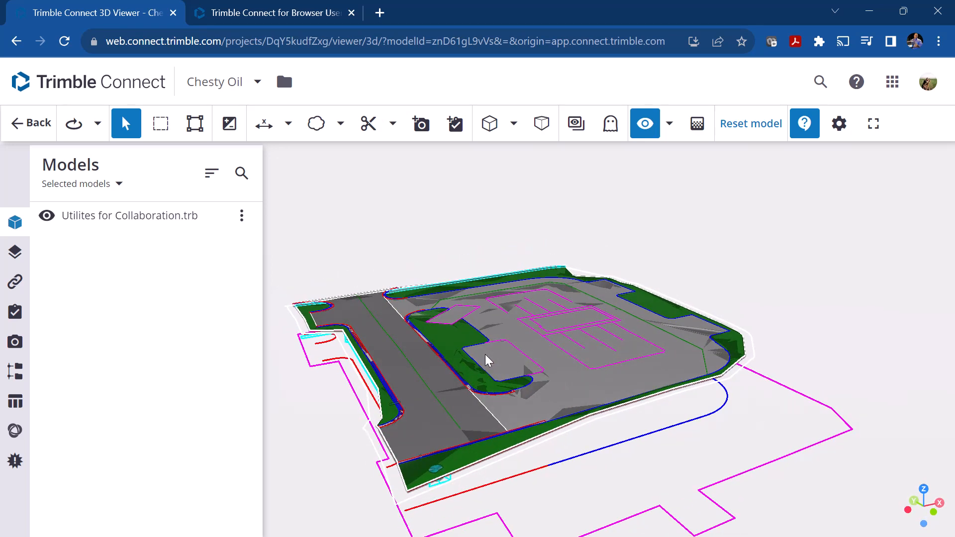